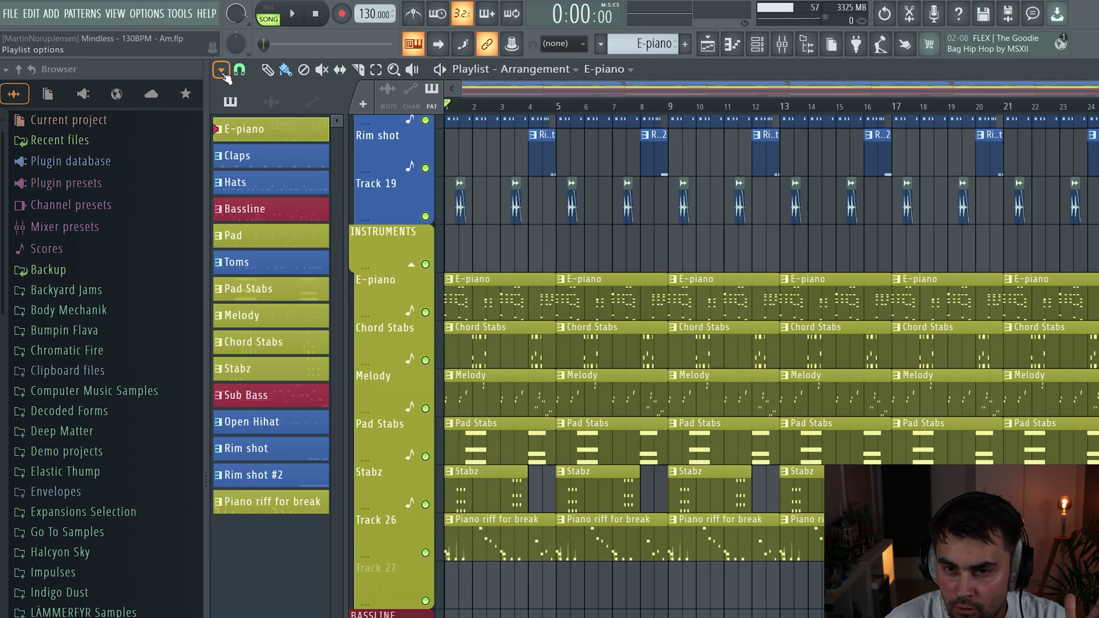
# Add a time marker named 'Intro' at bar 1 of the playlist
pyautogui.click(221, 71)
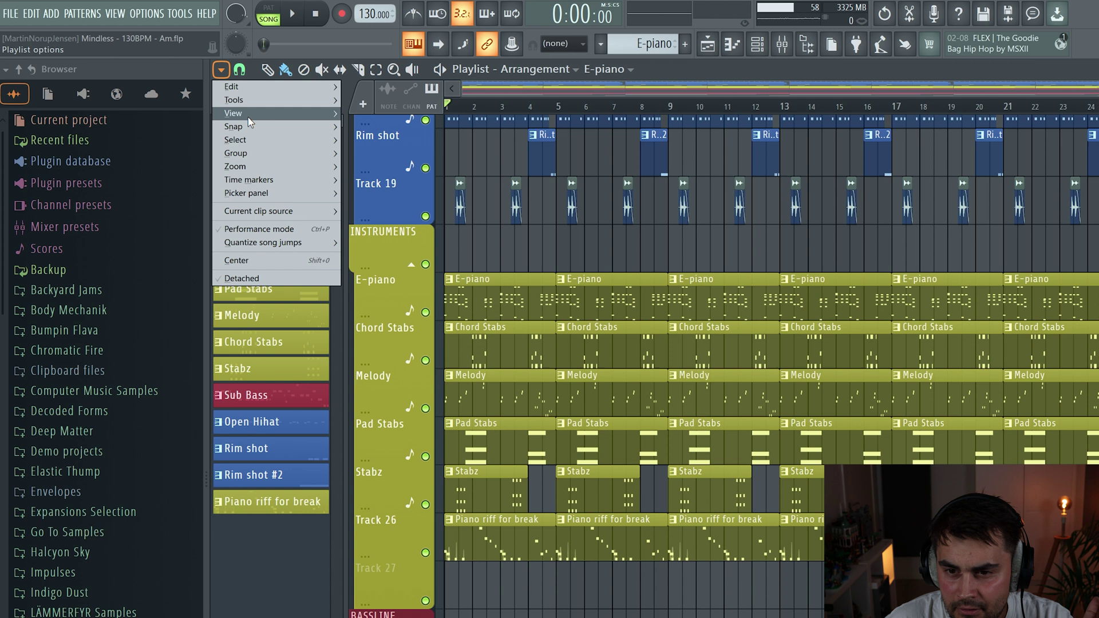
pyautogui.moveTo(263, 183)
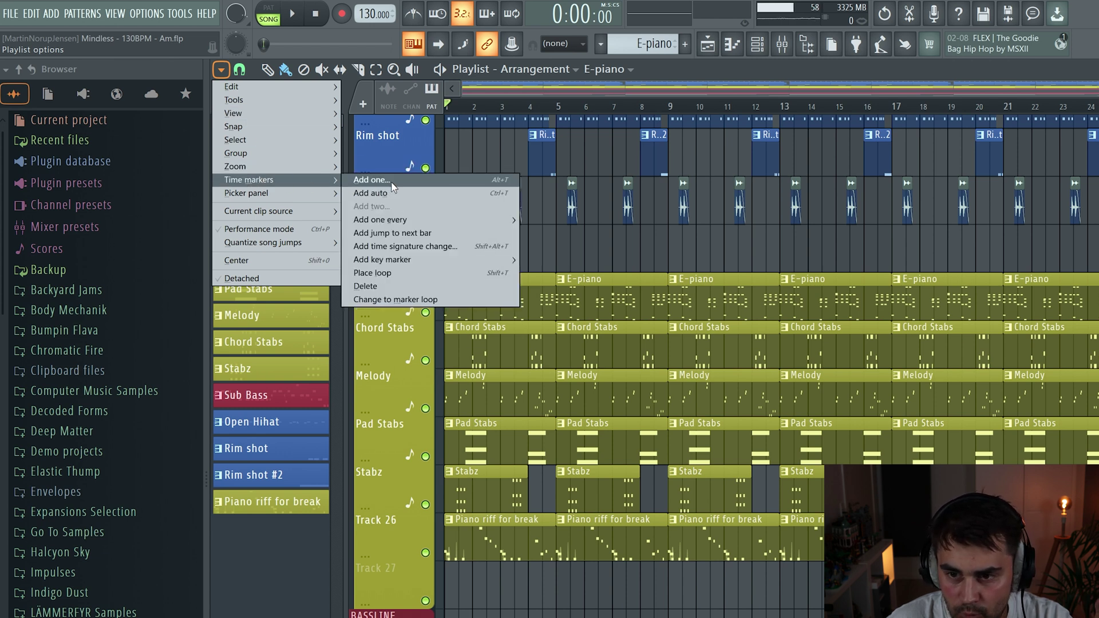
pyautogui.click(371, 180)
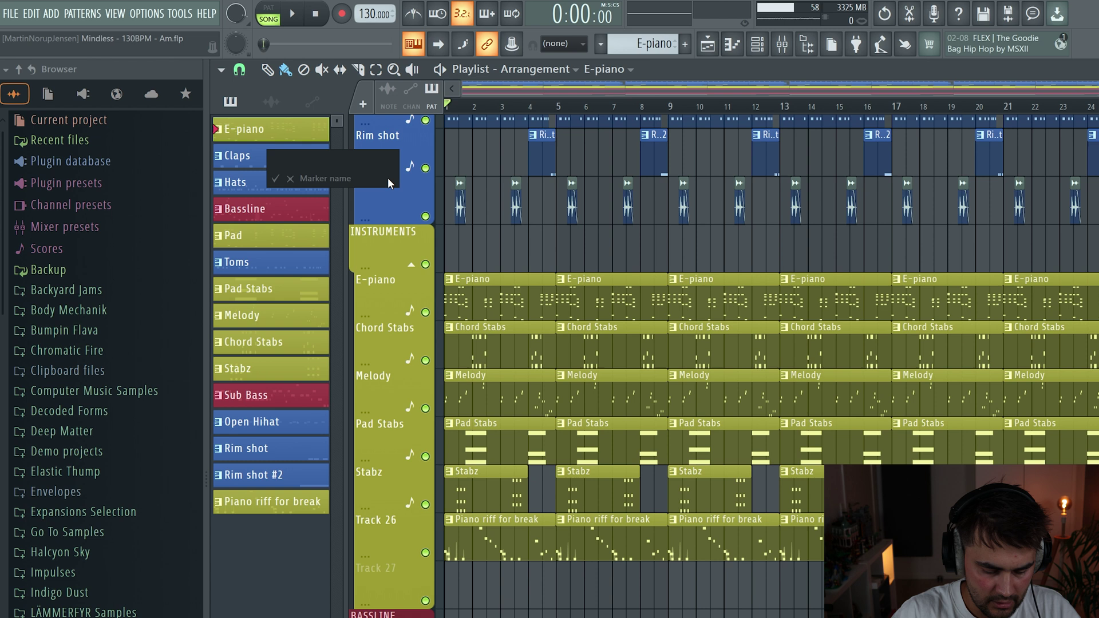
pyautogui.write('Int')
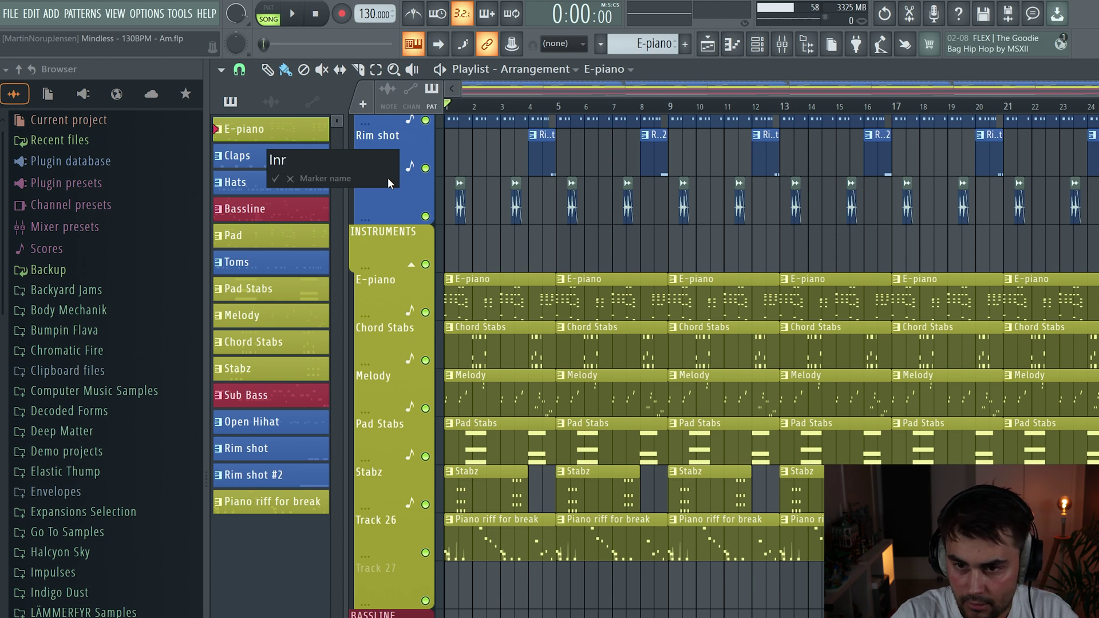
pyautogui.write('ro')
pyautogui.press('Return')
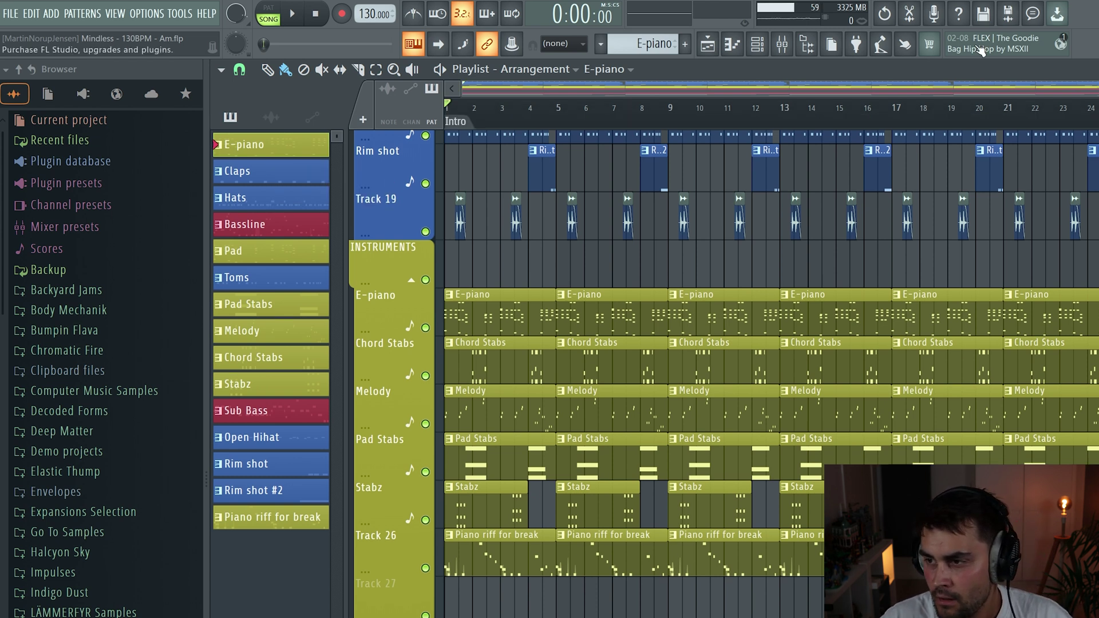
pyautogui.scroll(2, 428, 103)
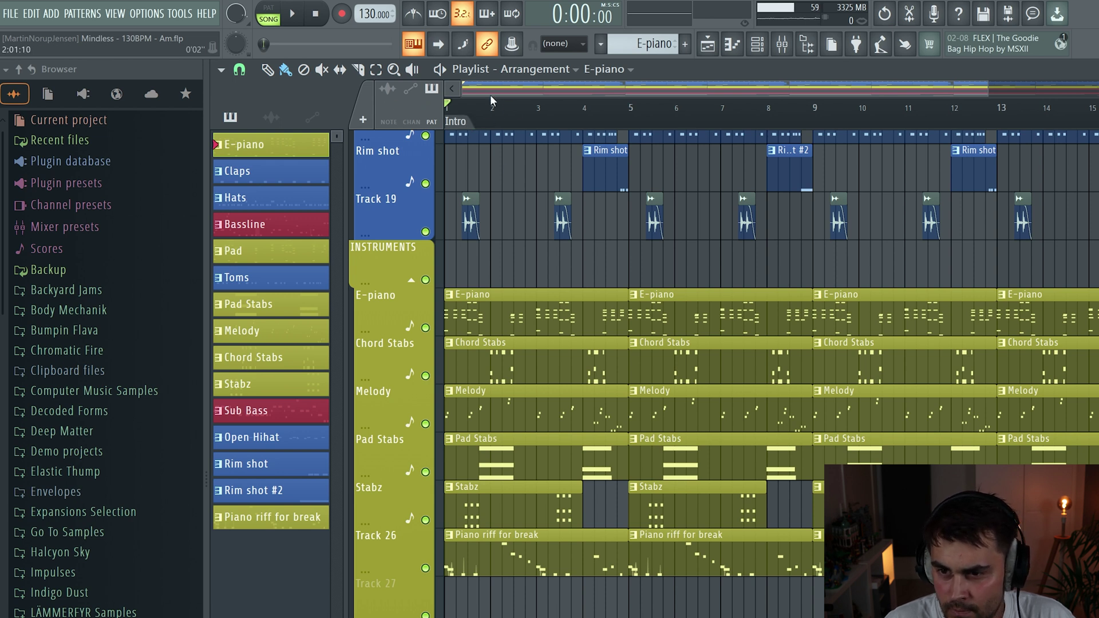
# Move the playhead to bar 9 and add a 'Build up' time marker there
pyautogui.moveTo(449, 105); pyautogui.dragTo(674, 84)
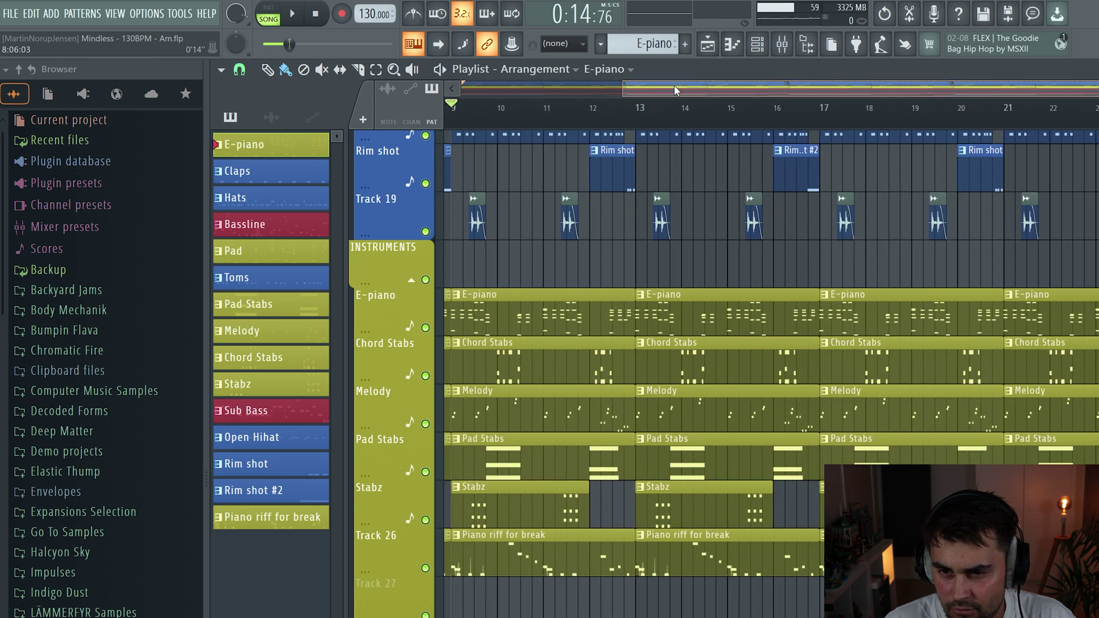
pyautogui.click(221, 69)
pyautogui.moveTo(262, 186)
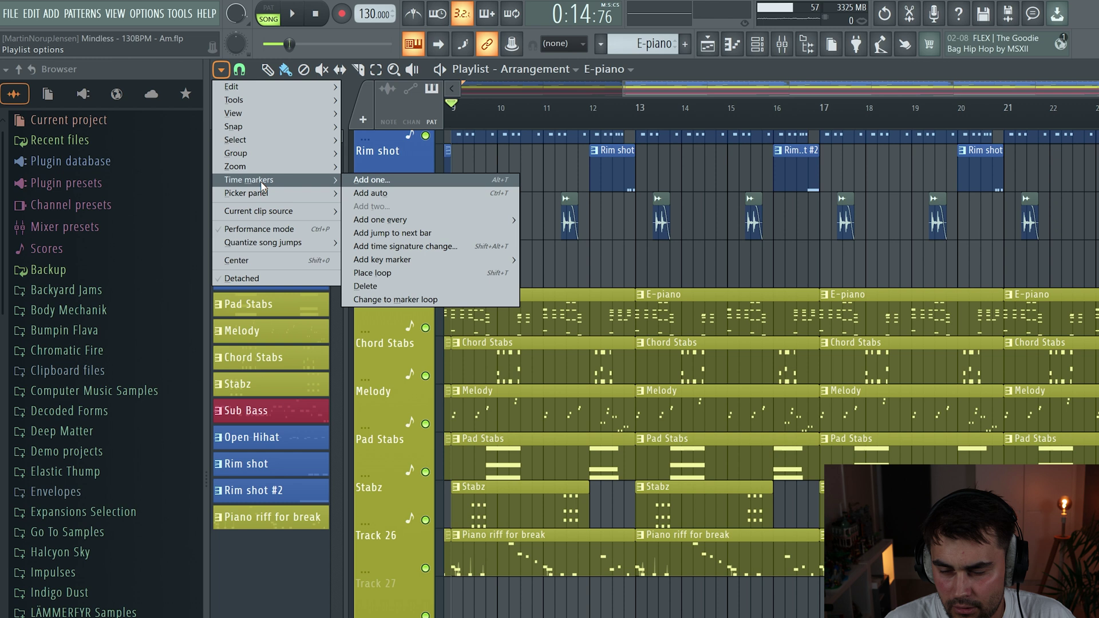
pyautogui.click(404, 184)
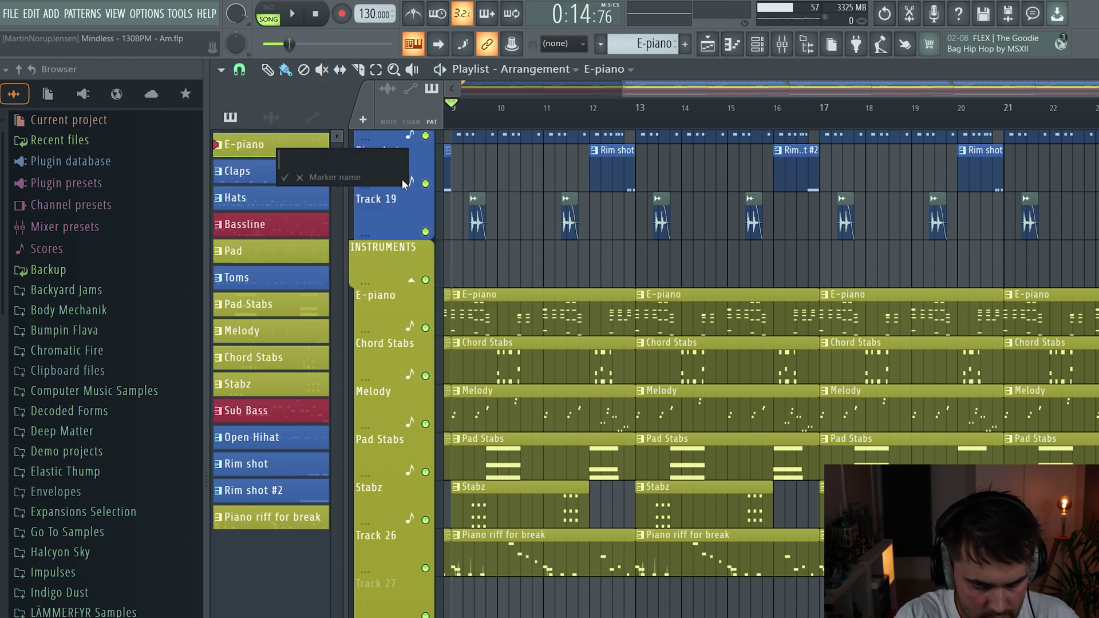
pyautogui.write('Build up')
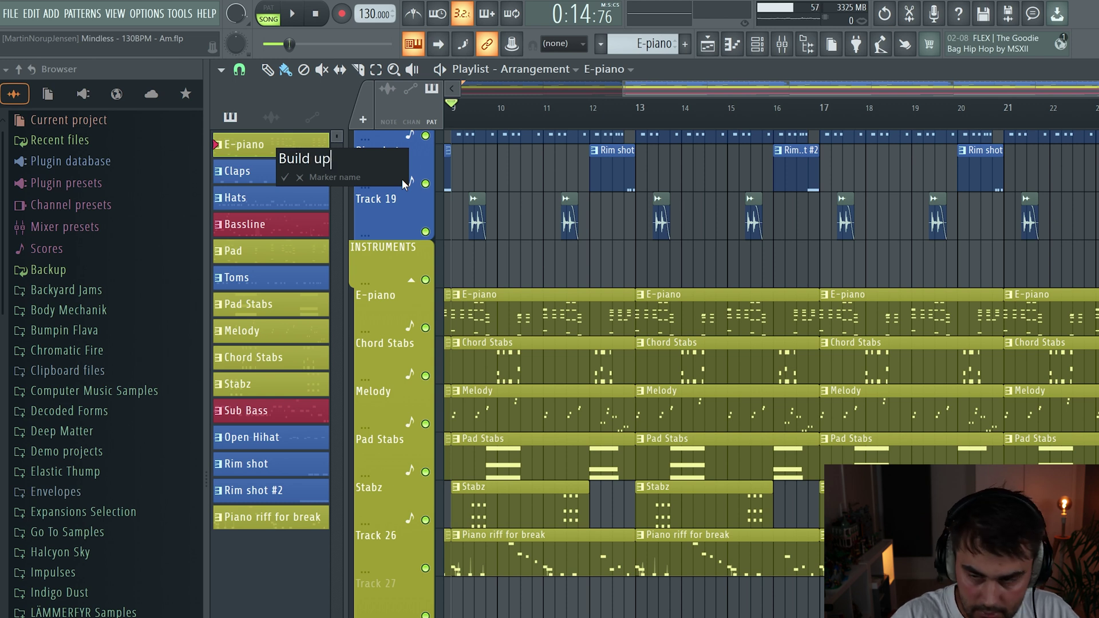
pyautogui.press('Return')
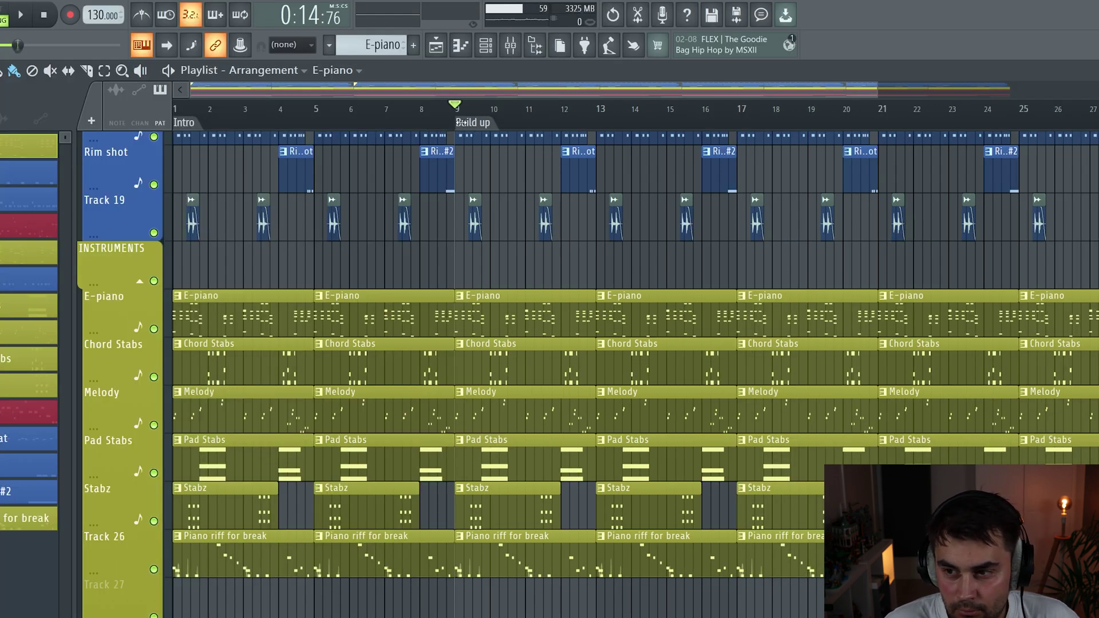
# Drag the Build up marker along the ruler from bar 9 to bar 17
pyautogui.hscroll(1, 435, 115)
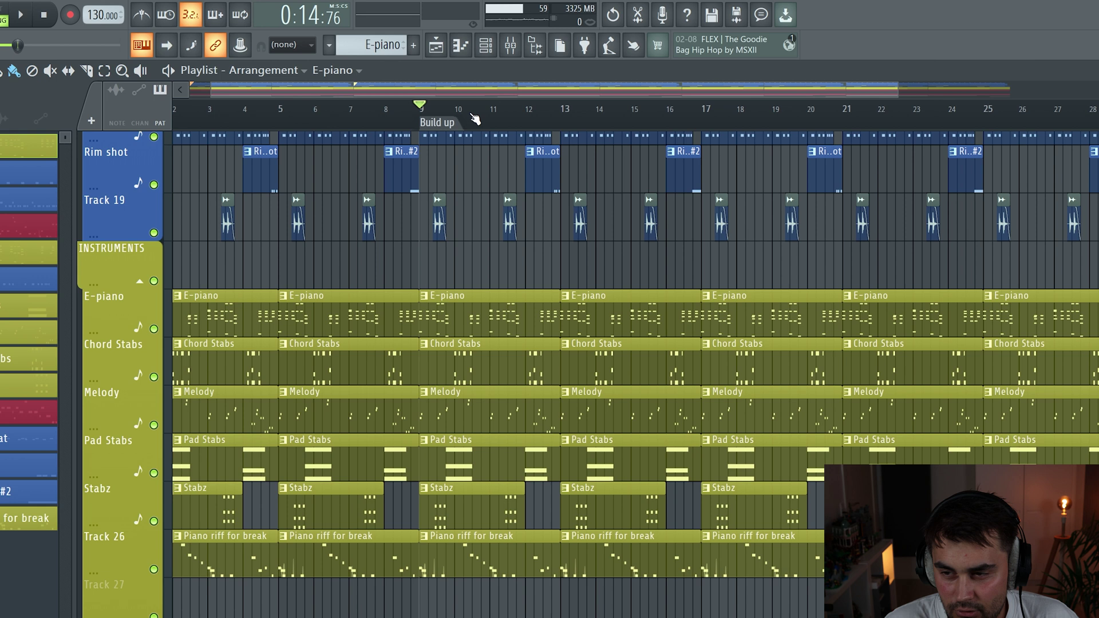
pyautogui.hscroll(-1, 355, 94)
pyautogui.hscroll(2, 344, 91)
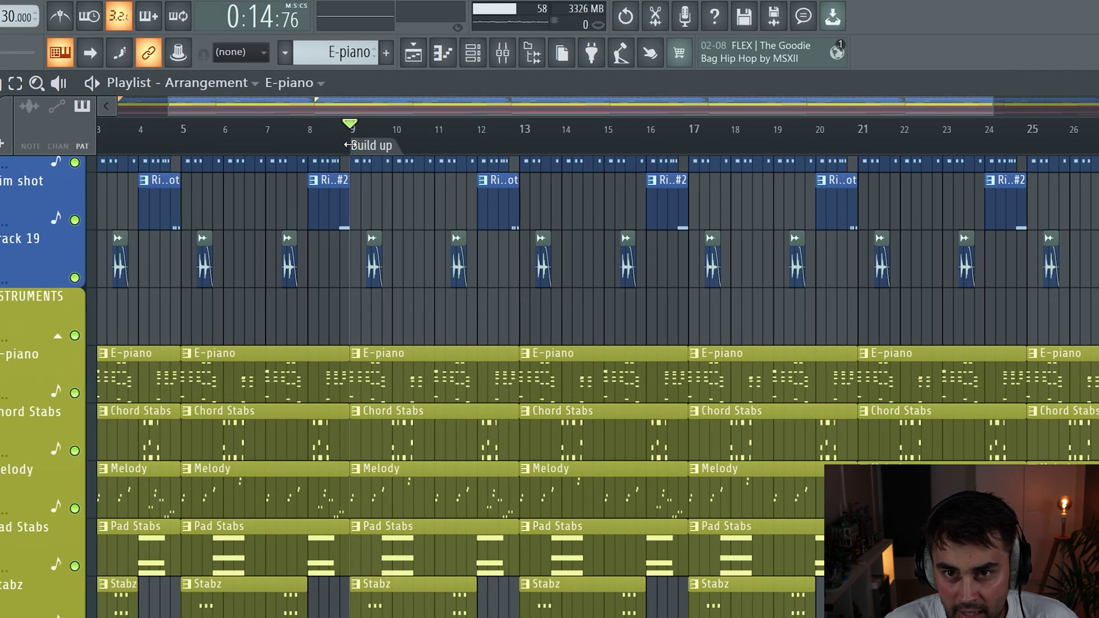
pyautogui.moveTo(349, 144); pyautogui.dragTo(704, 147)
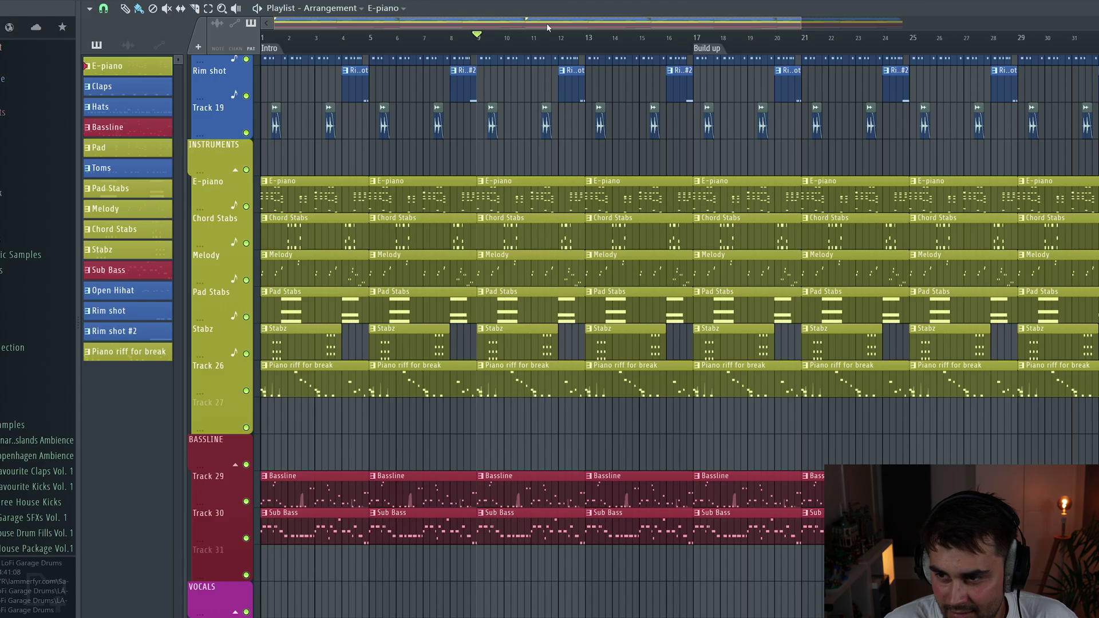
pyautogui.moveTo(494, 108); pyautogui.dragTo(1098, 104)
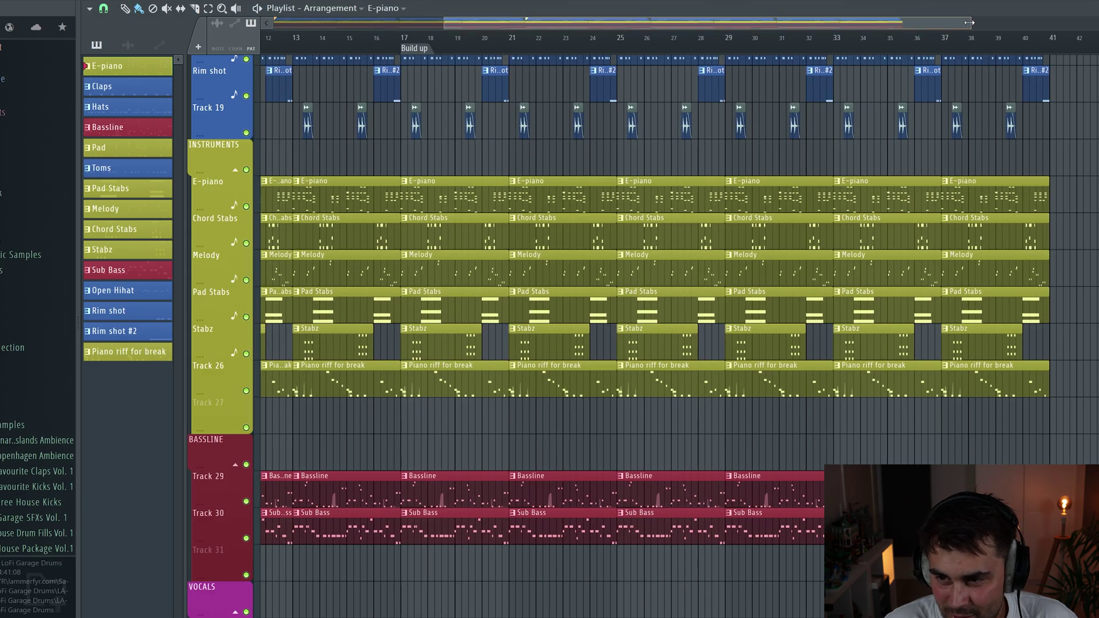
pyautogui.moveTo(965, 23); pyautogui.dragTo(787, 22)
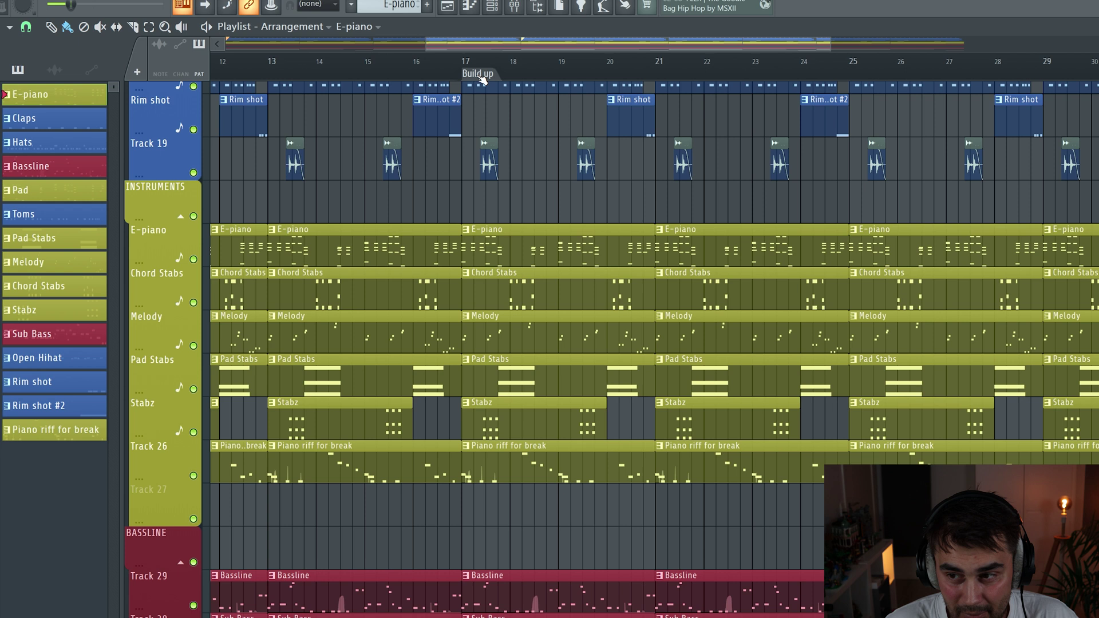
# Rename the bar 17 marker from 'Build up' to 'Drop 1'
pyautogui.rightClick(484, 59)
pyautogui.rightClick(456, 91)
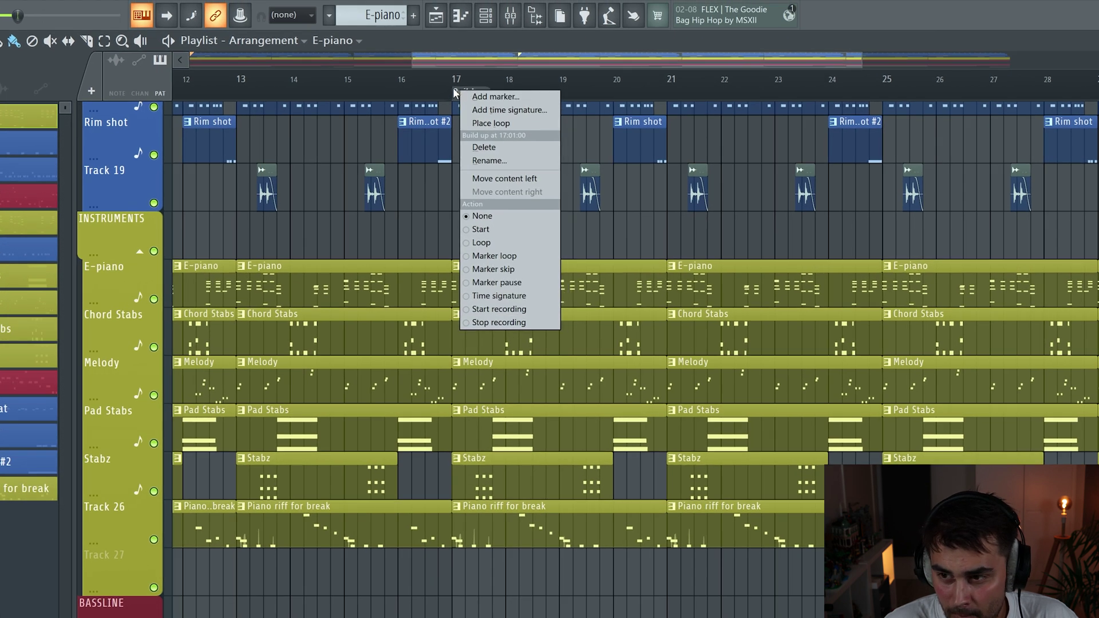
pyautogui.click(507, 161)
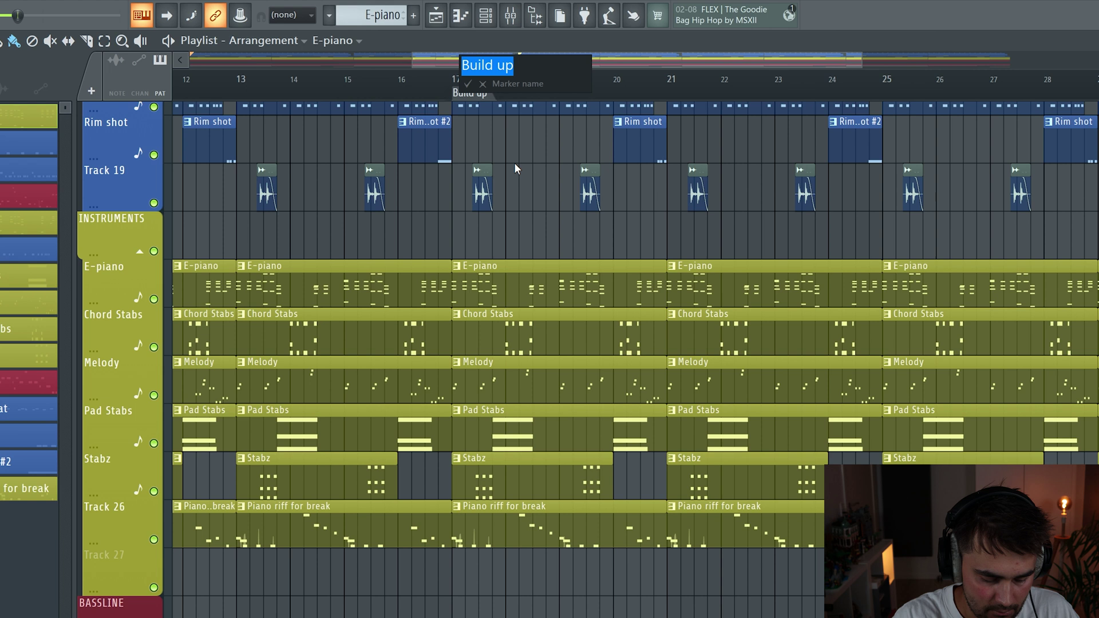
pyautogui.write('Drop')
pyautogui.press('Return')
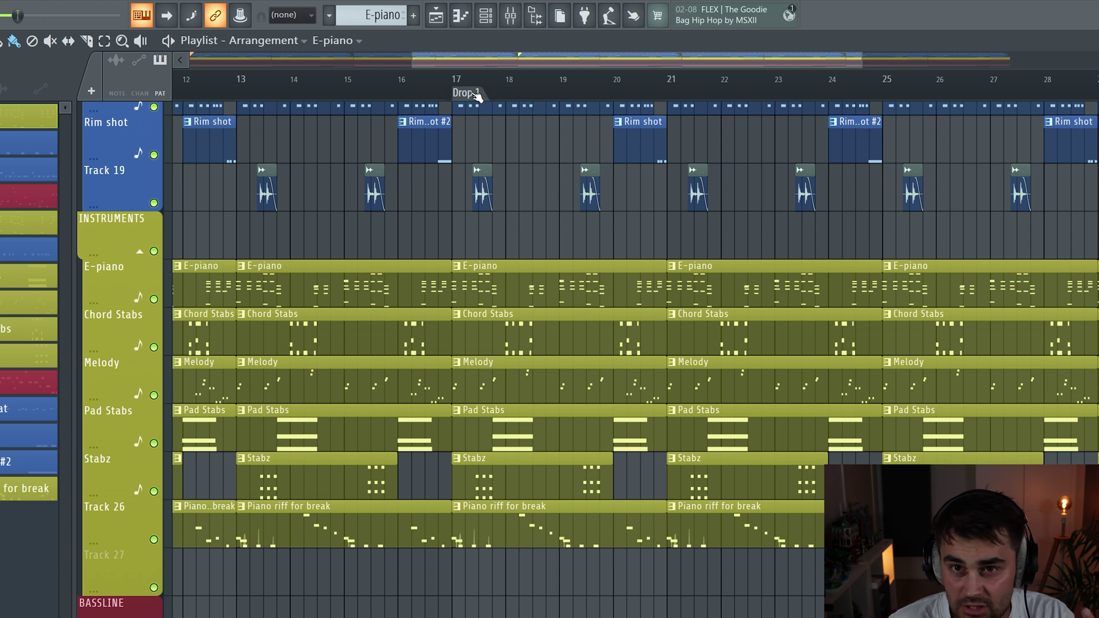
# Delete the Drop 1 marker and switch the playlist to the Reference arrangement
pyautogui.rightClick(474, 94)
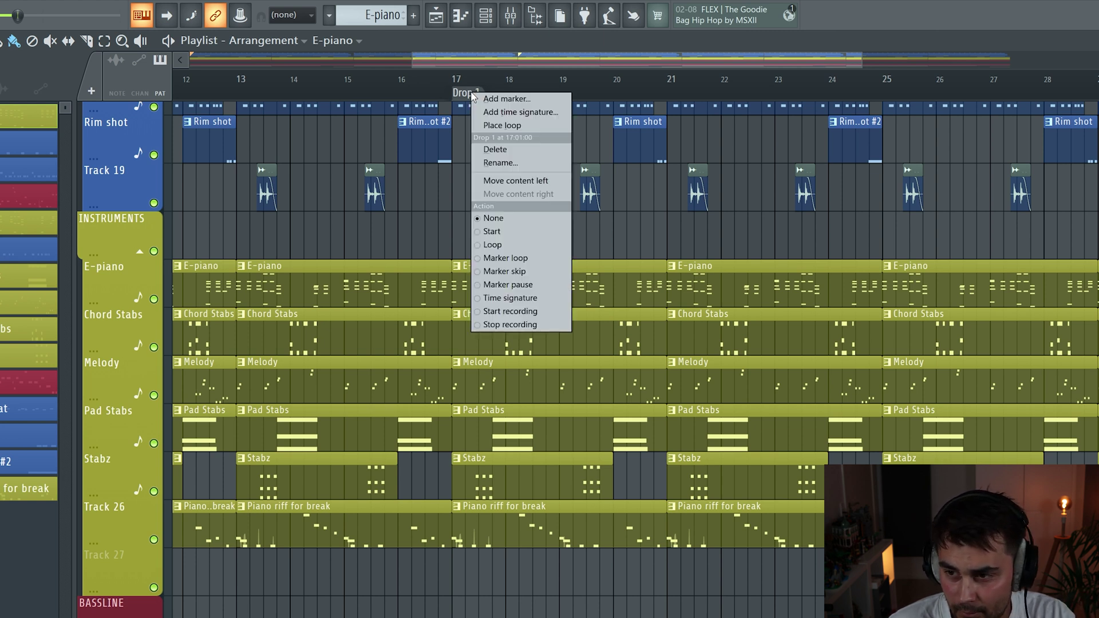
pyautogui.click(491, 150)
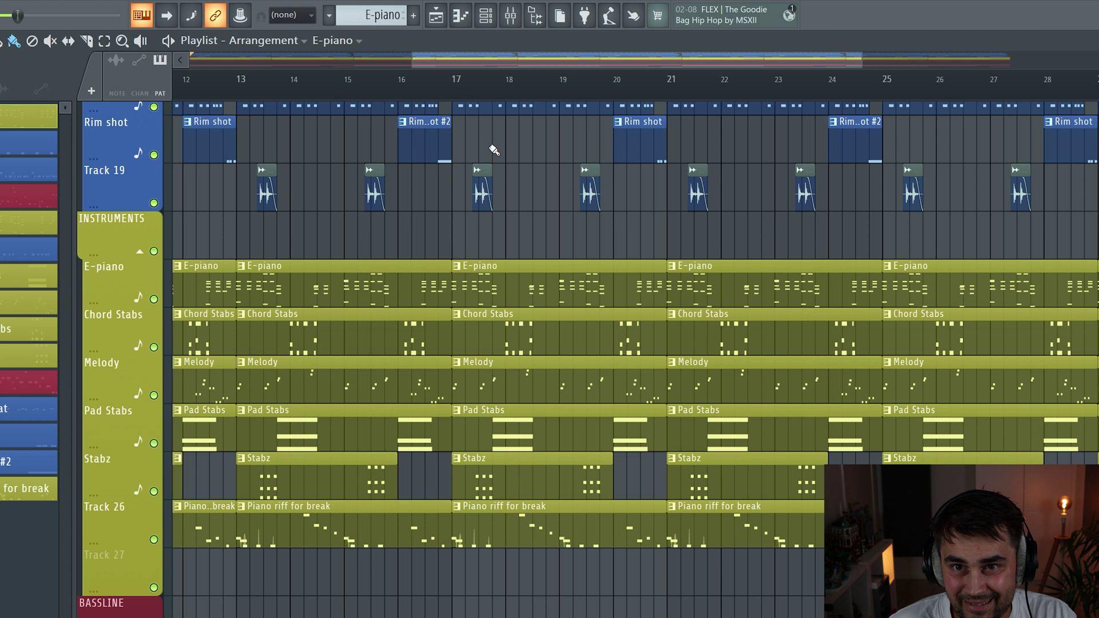
pyautogui.moveTo(412, 66); pyautogui.dragTo(221, 66)
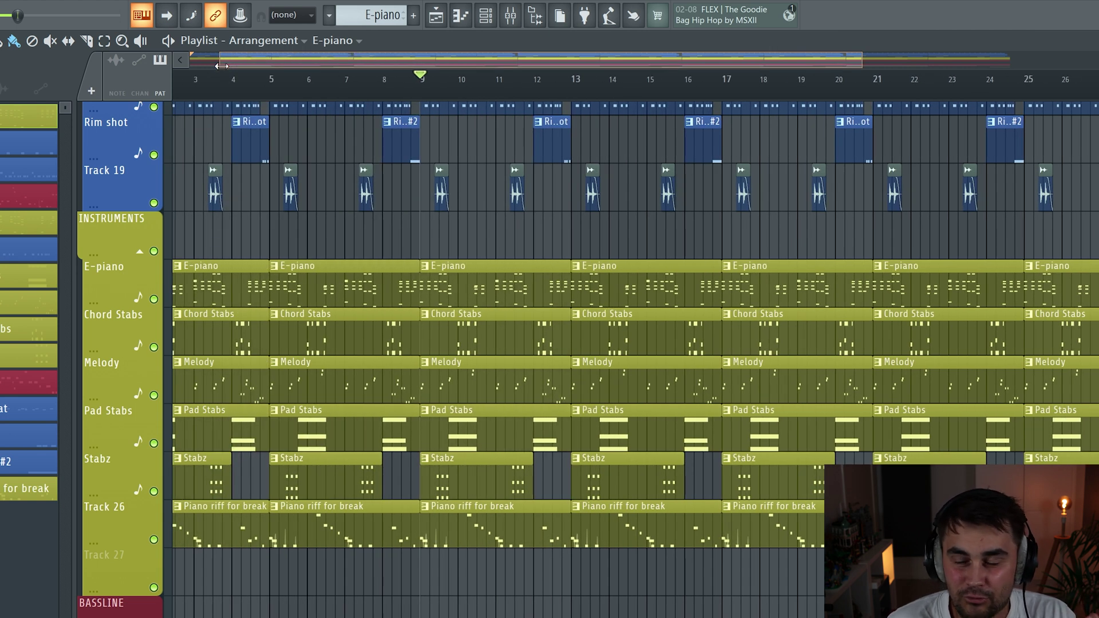
pyautogui.click(263, 40)
pyautogui.click(289, 53)
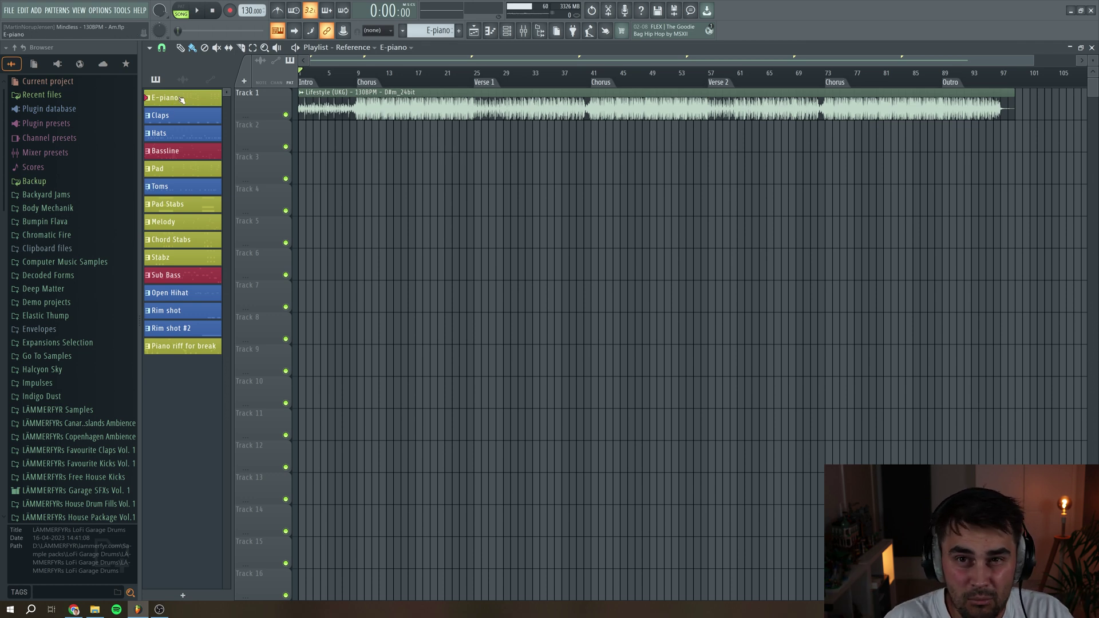
# Place two E-piano clips on Track 2 and four Pad clips on Track 3 from bar 9
pyautogui.moveTo(179, 98); pyautogui.dragTo(315, 135)
pyautogui.click(331, 135)
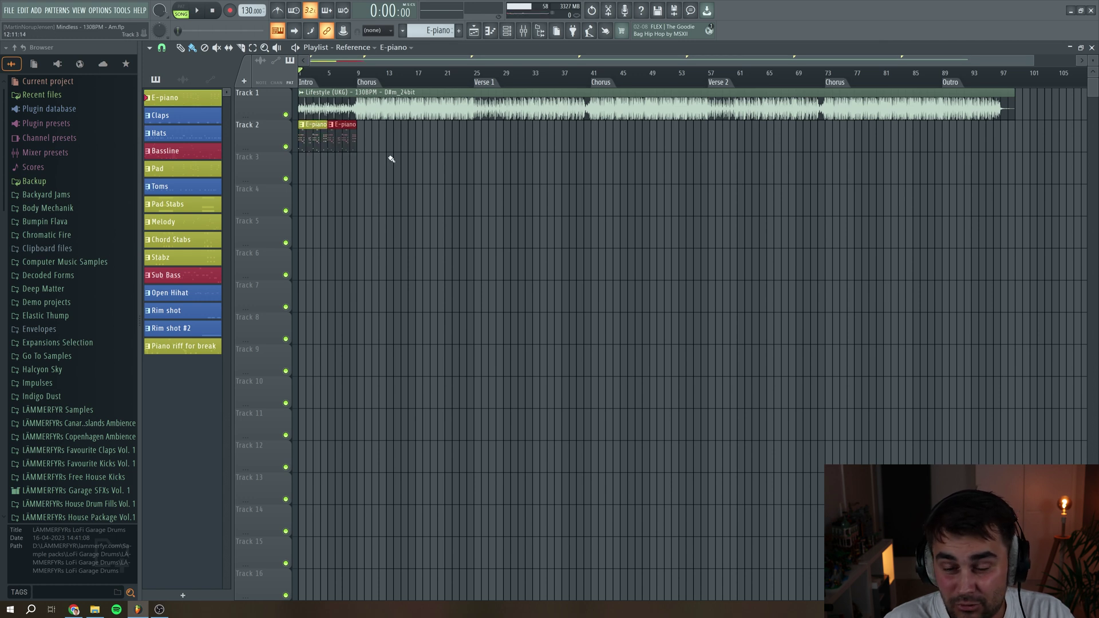
pyautogui.moveTo(179, 169)
pyautogui.mouseDown()
pyautogui.moveTo(368, 147)
pyautogui.moveTo(355, 166)
pyautogui.moveTo(484, 162)
pyautogui.mouseUp()
pyautogui.click(393, 170)
pyautogui.rightClick(483, 162)
pyautogui.rightClick(515, 169)
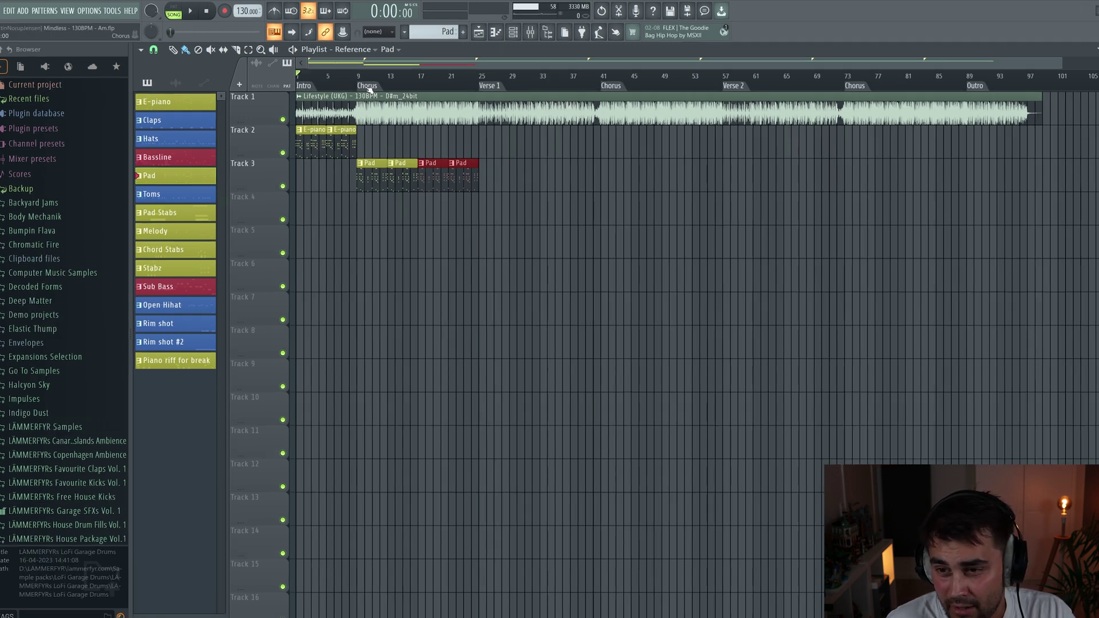
# Append '- pull out hihats' to the first Chorus marker's name
pyautogui.rightClick(369, 87)
pyautogui.click(401, 137)
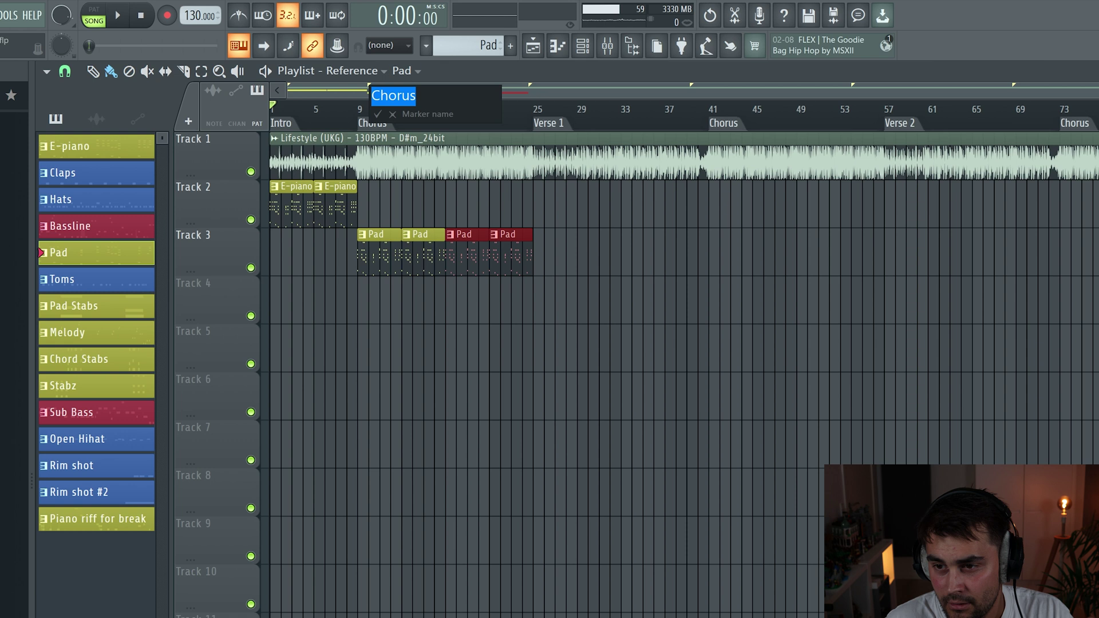
pyautogui.press('End')
pyautogui.write('- pul')
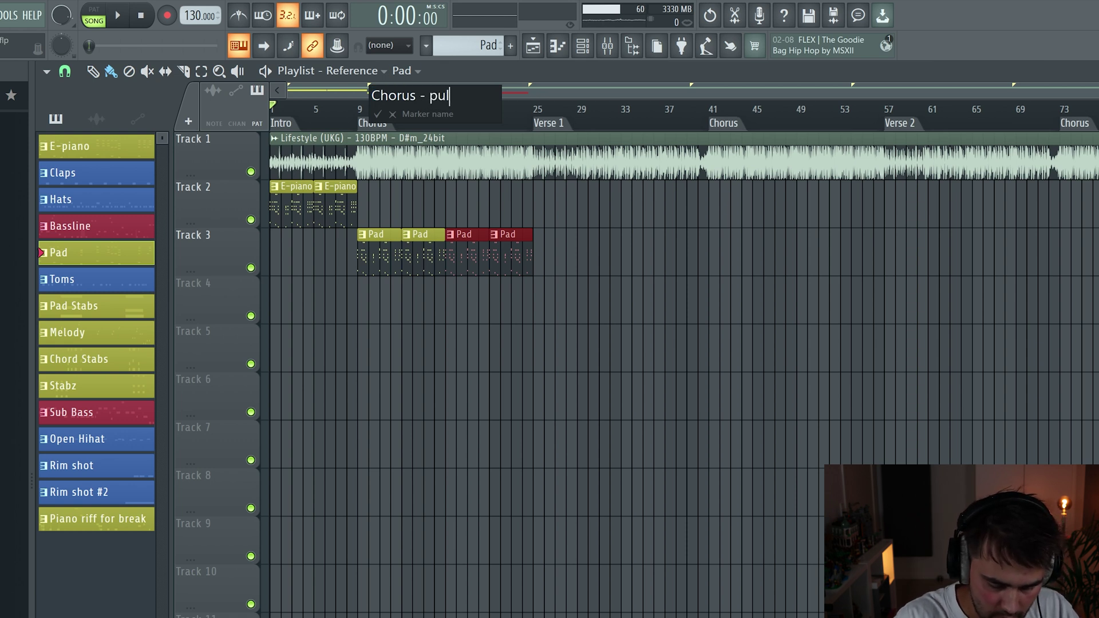
pyautogui.write('l out hihats')
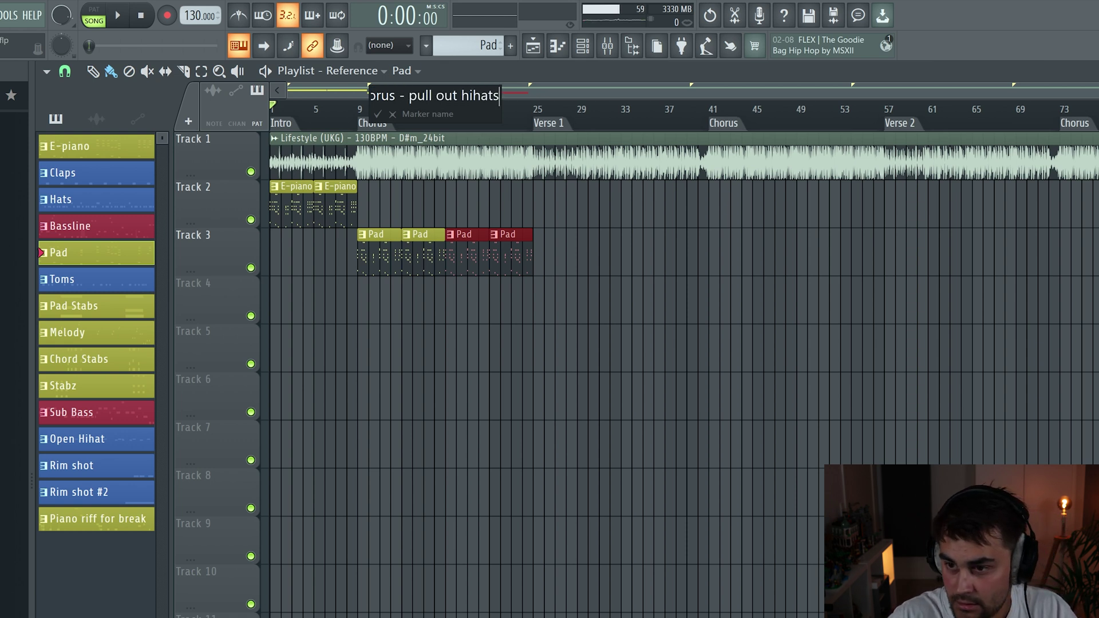
pyautogui.press('Return')
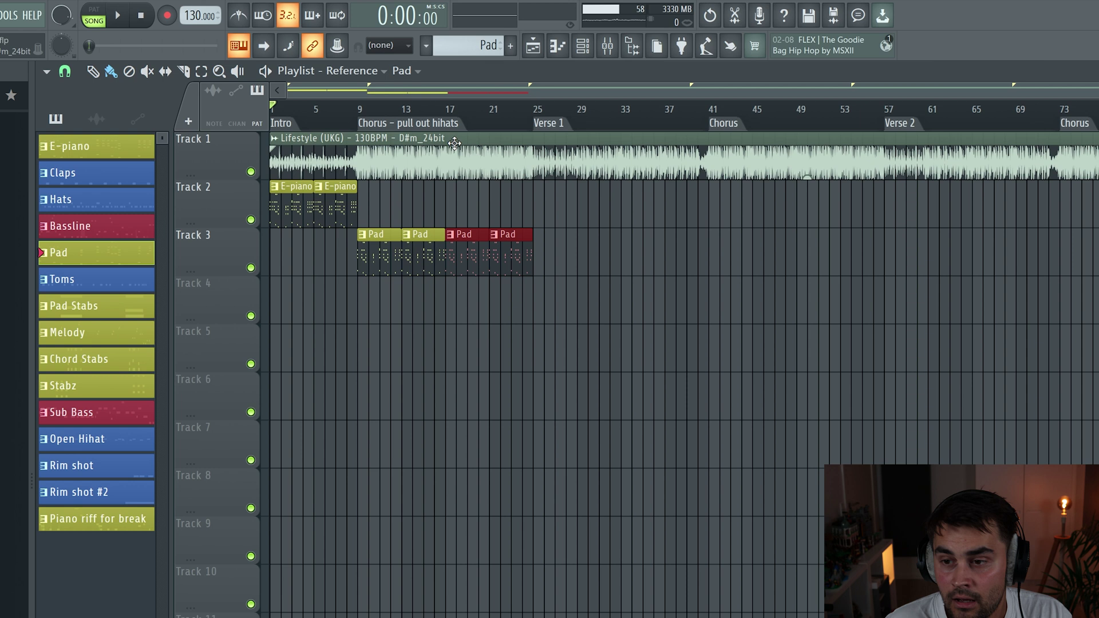